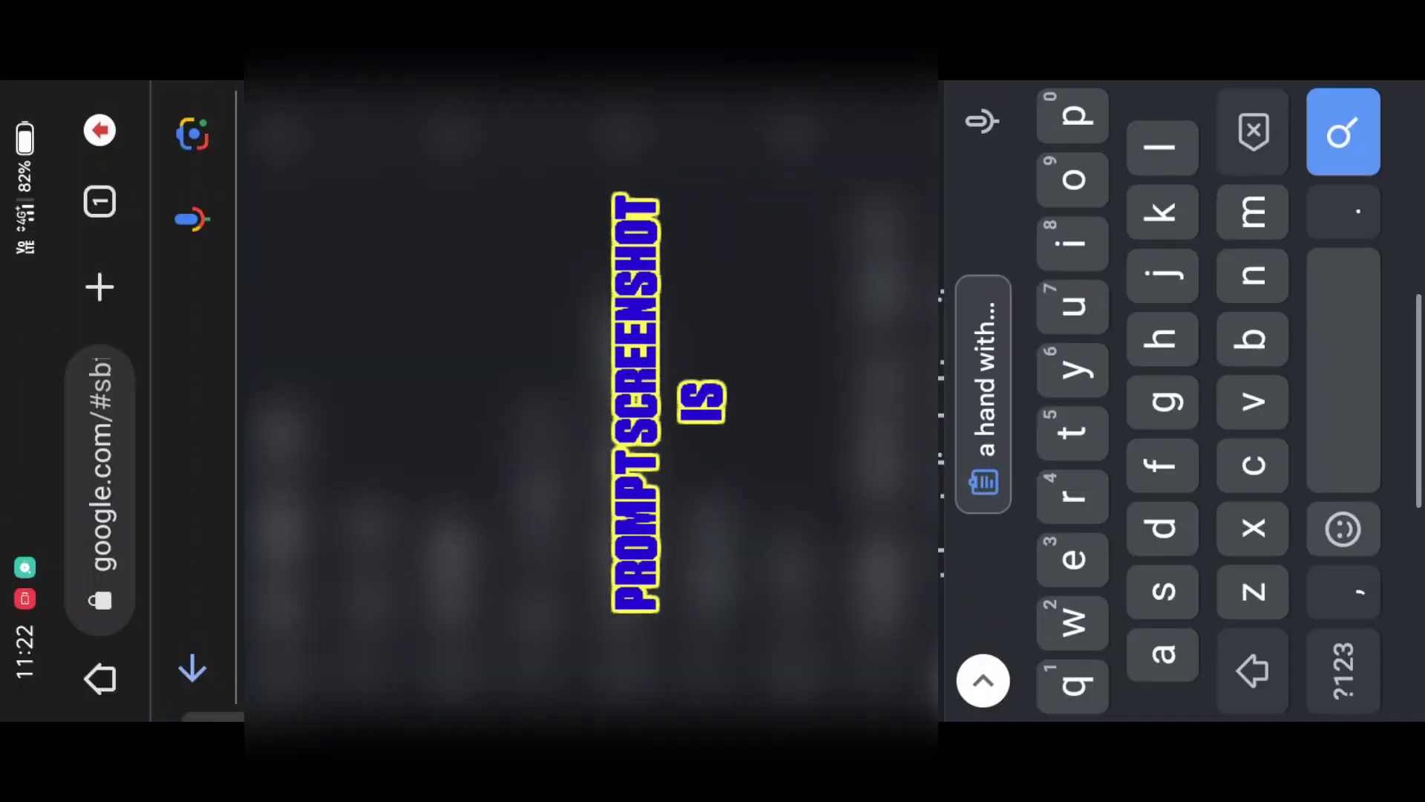
{"action": "type", "text": "bing"}
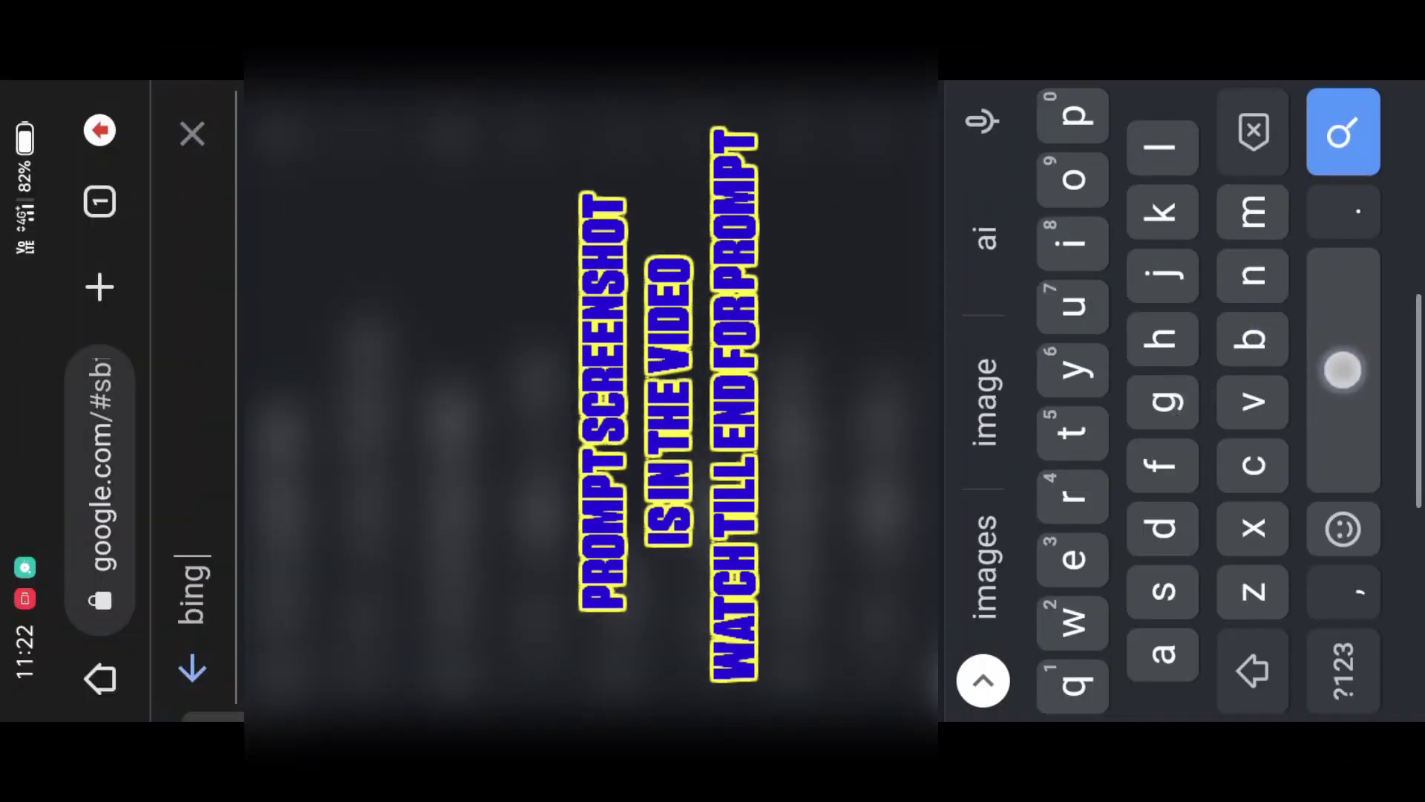
Open Bing Image Creator and paste the saved heart-fingernail sunset prompt
{"action": "left_click", "coordinate": [287, 502]}
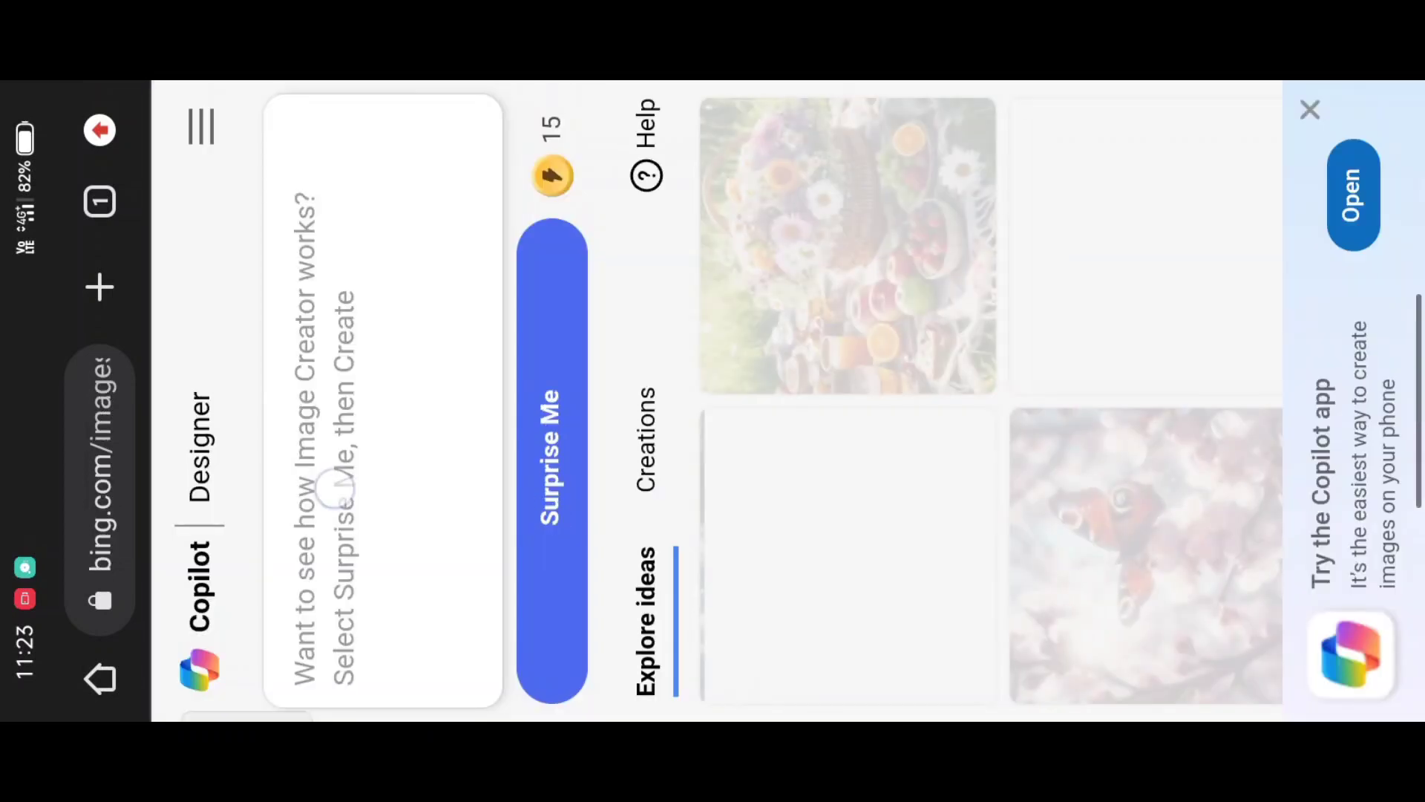
{"action": "left_click", "coordinate": [335, 484]}
{"action": "left_click", "coordinate": [251, 632]}
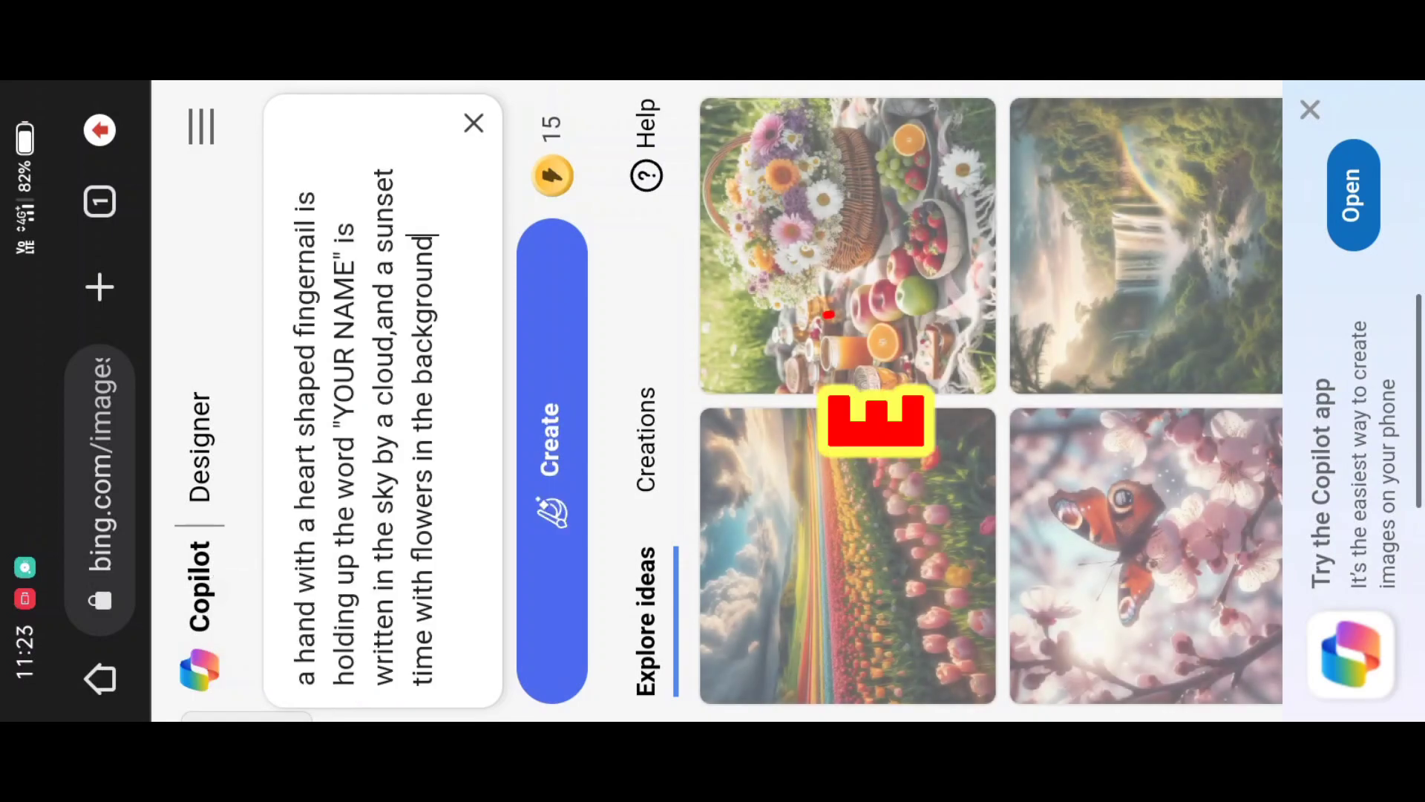
Replace the placeholder YOUR NAME with HARI and generate the images
{"action": "left_click", "coordinate": [334, 265]}
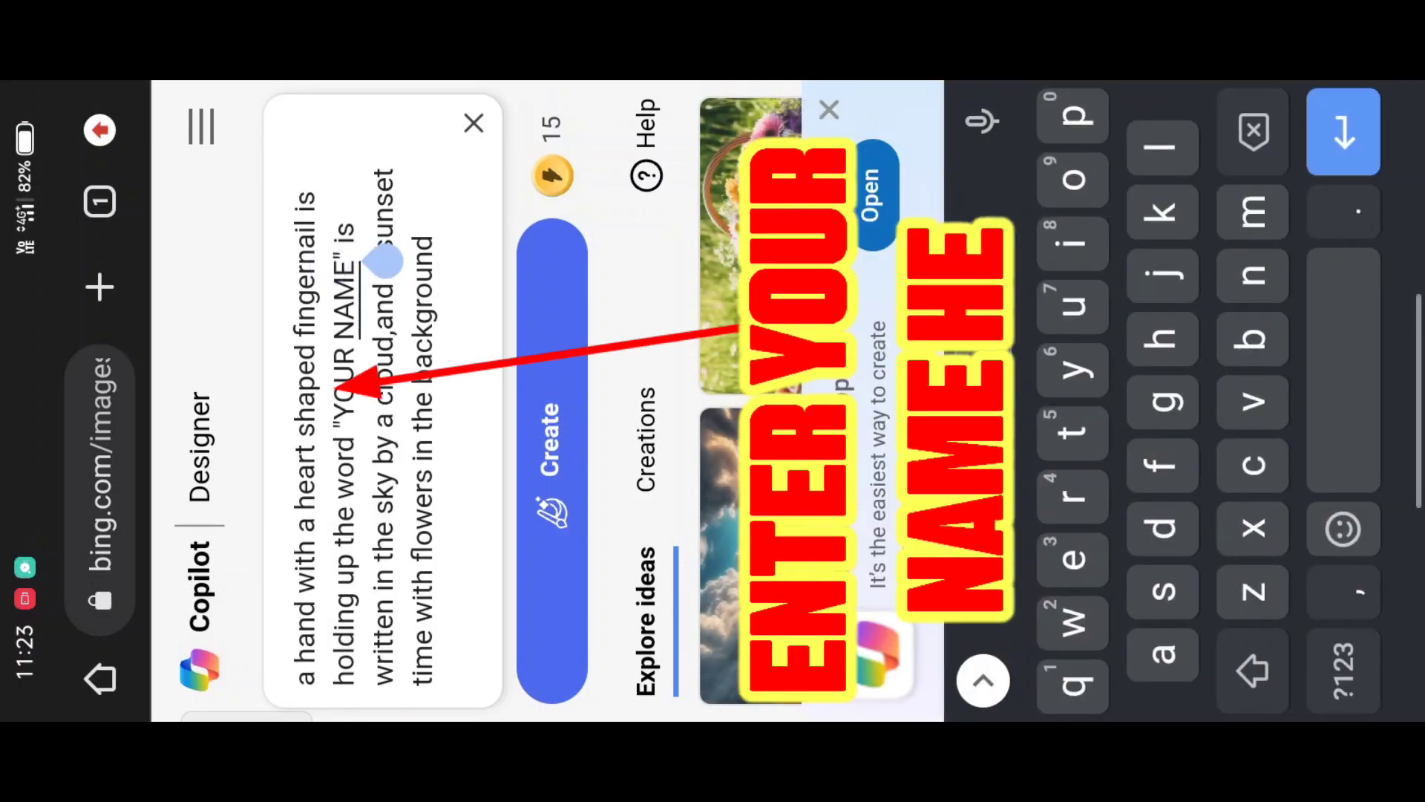
{"action": "key", "text": "BackSpace"}
{"action": "key", "text": "BackSpace"}
{"action": "key", "text": "BackSpace"}
{"action": "key", "text": "BackSpace"}
{"action": "key", "text": "BackSpace"}
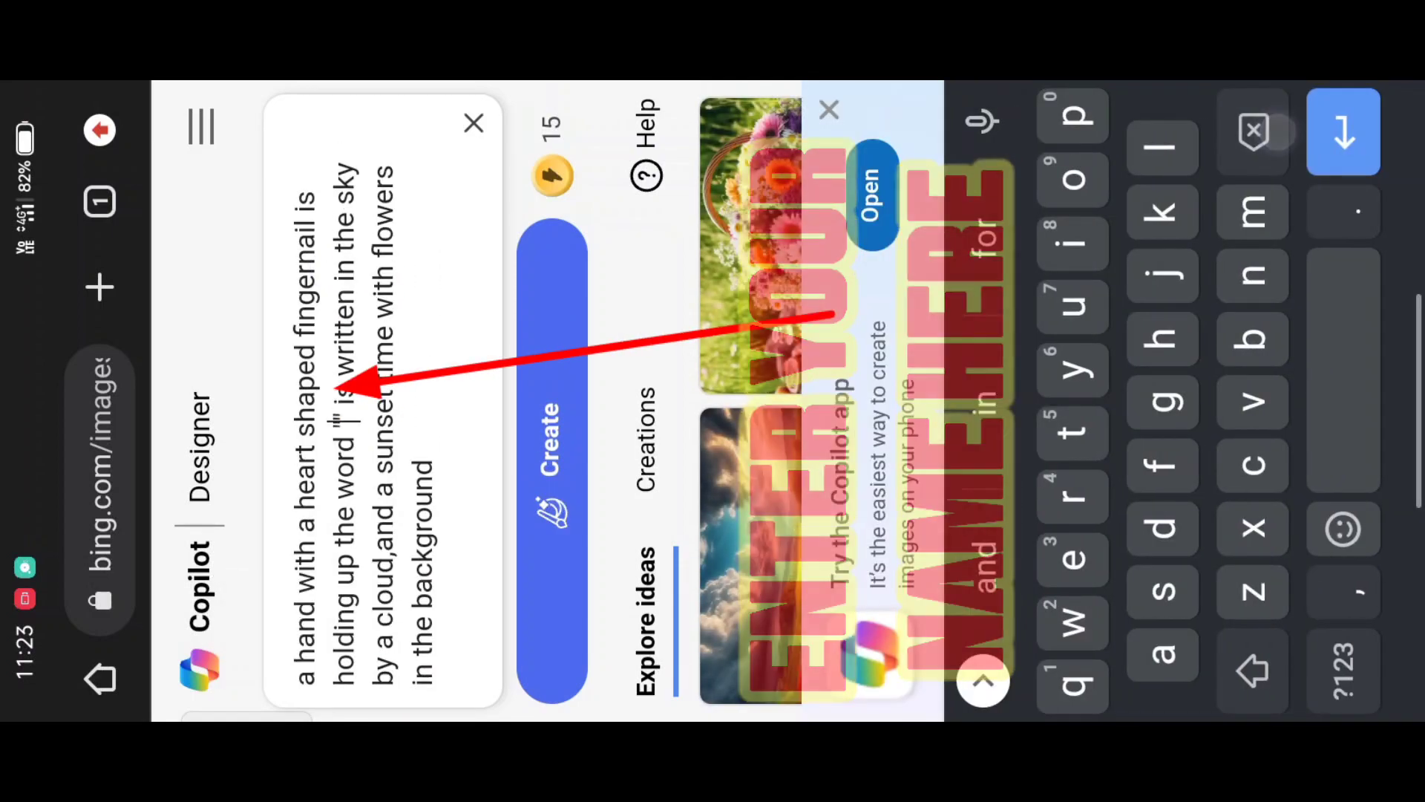
{"action": "left_click", "coordinate": [1252, 668]}
{"action": "type", "text": "HAR"}
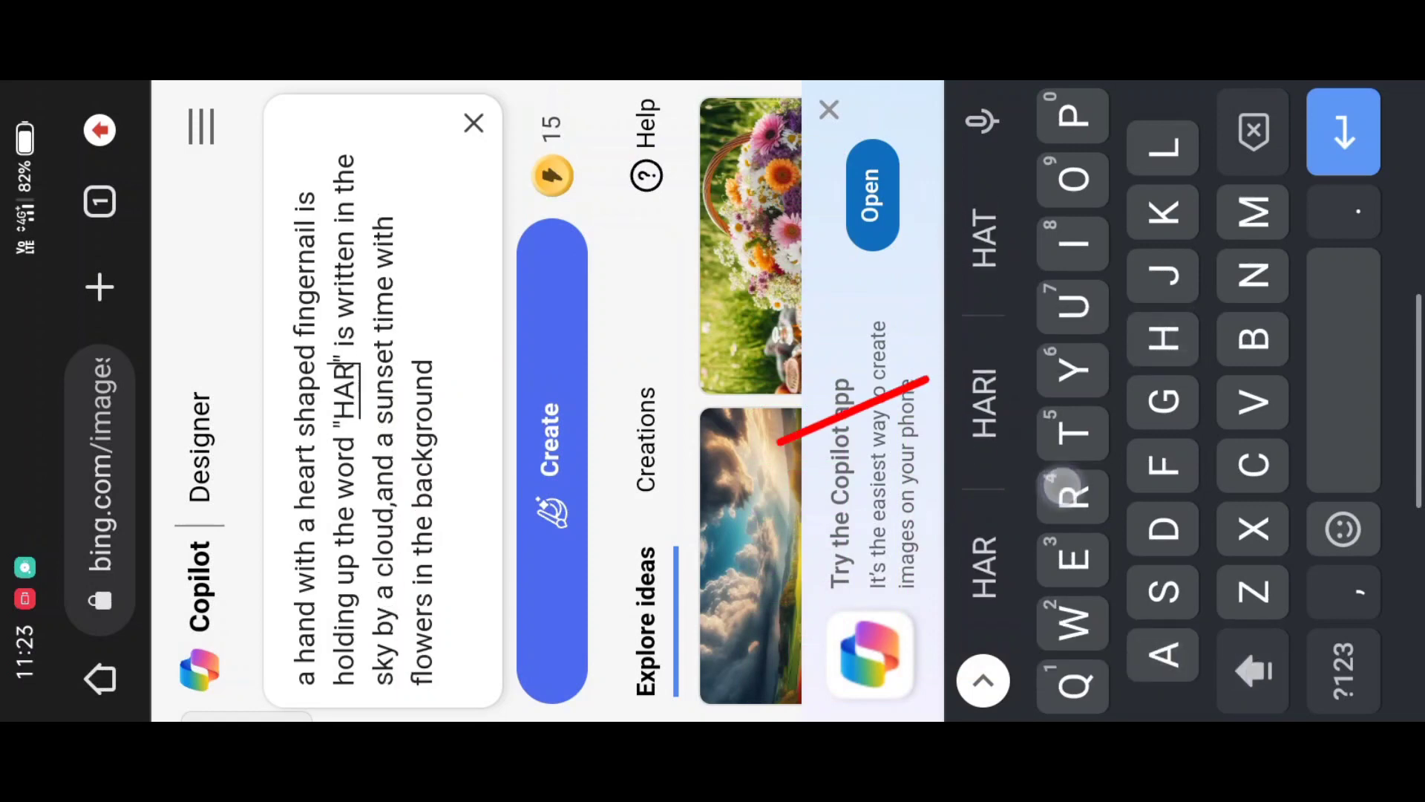
{"action": "type", "text": "I"}
{"action": "left_click", "coordinate": [551, 457]}
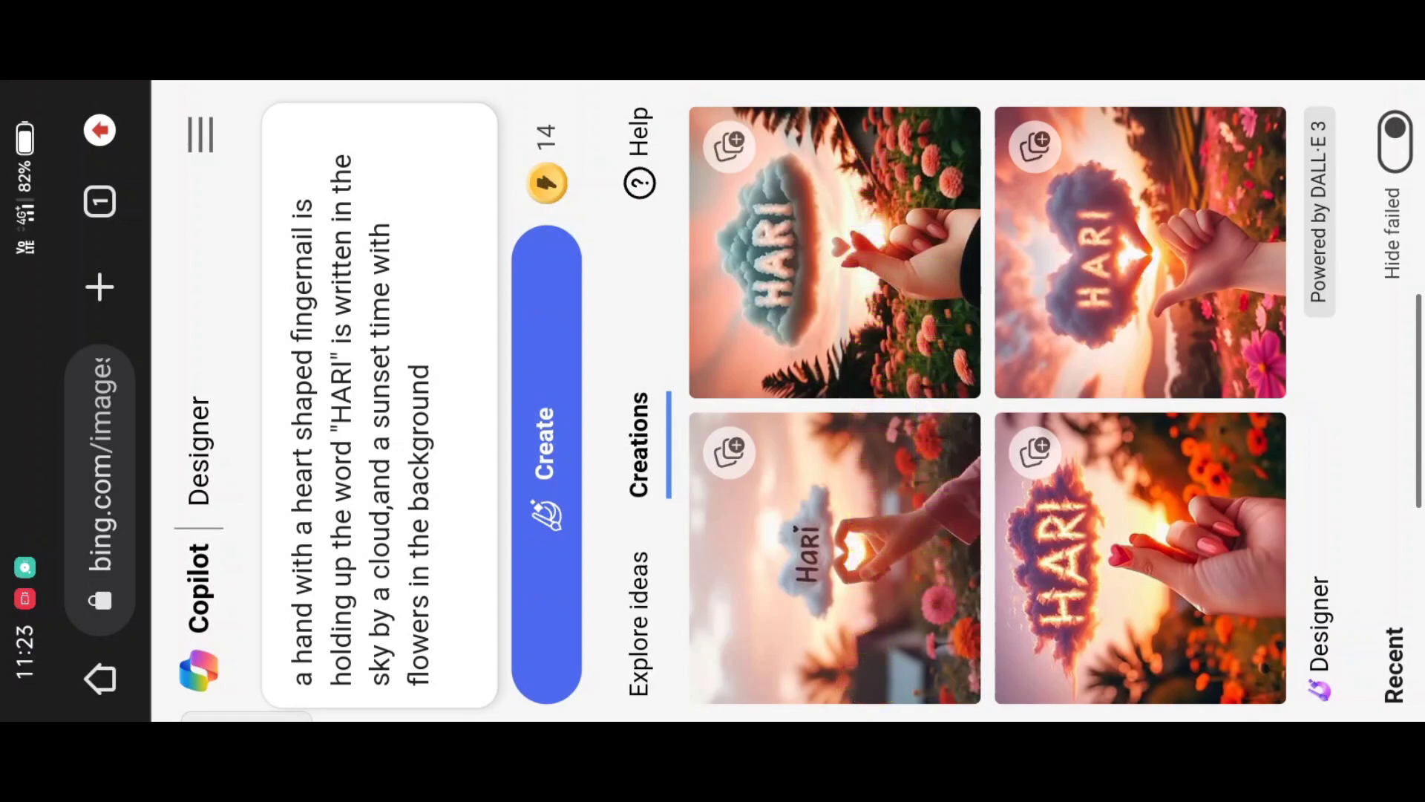
Download the first HARI cloud image (142 KB), view it, and return to Bing
{"action": "left_click", "coordinate": [835, 253]}
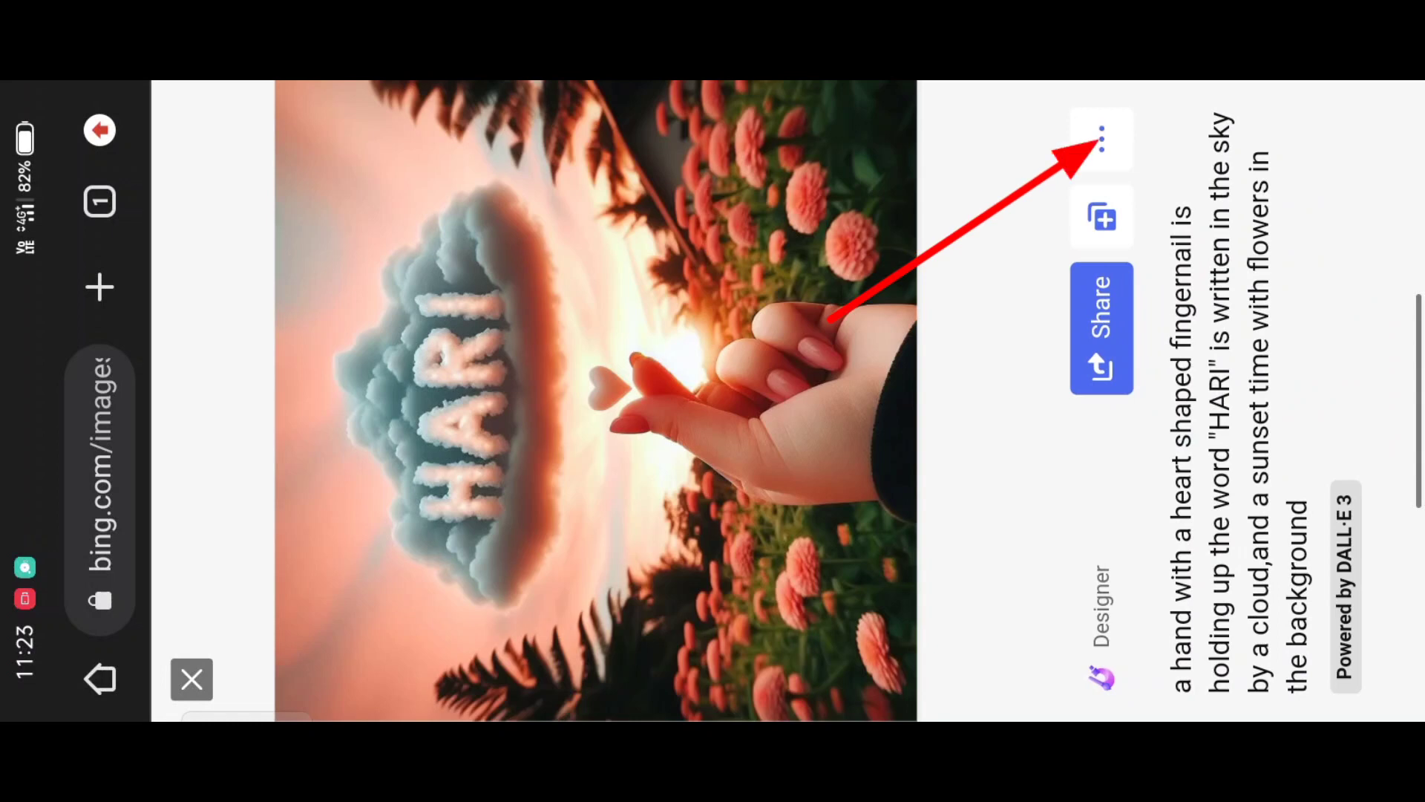
{"action": "left_click", "coordinate": [1100, 138]}
{"action": "left_click", "coordinate": [916, 143]}
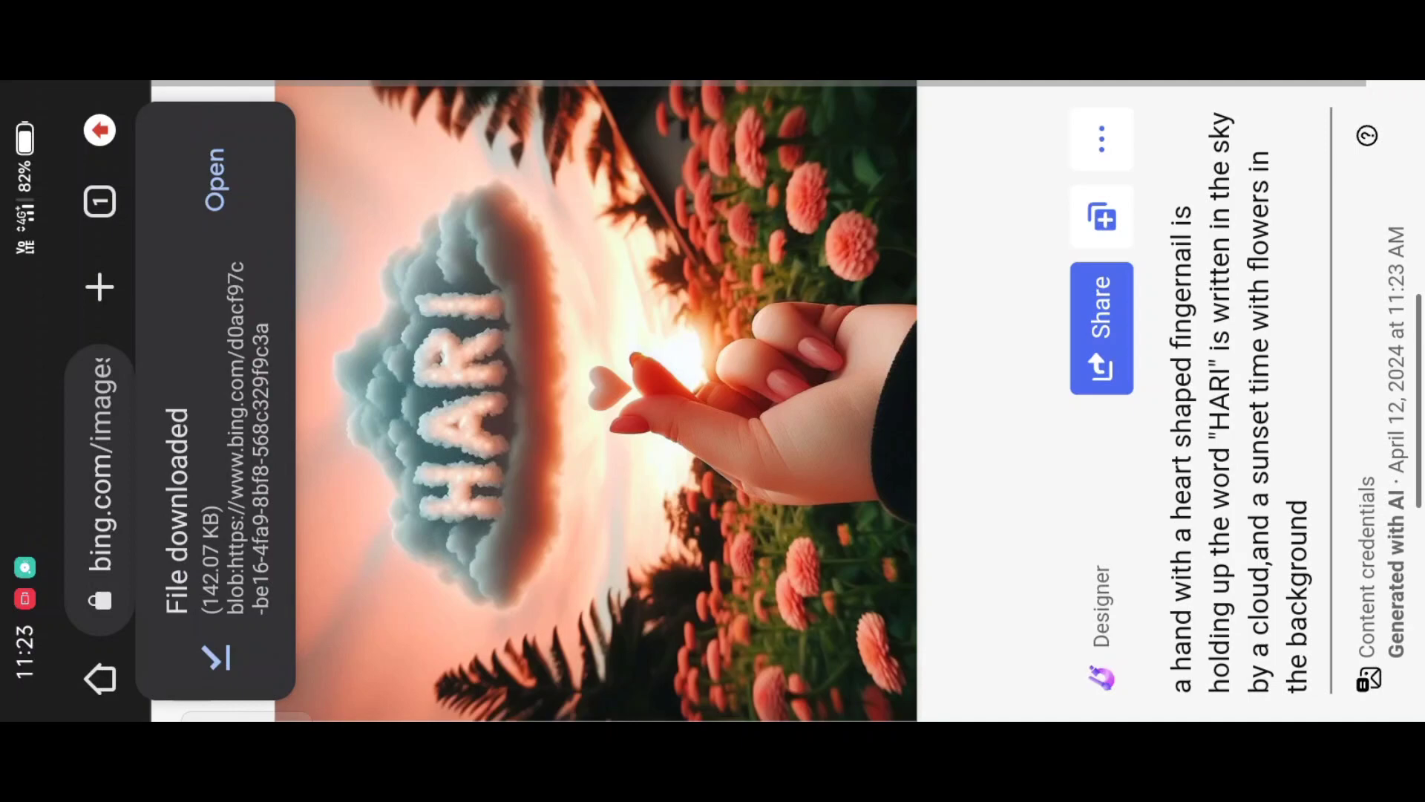
{"action": "scroll", "coordinate": [991, 447], "scroll_direction": "up", "scroll_amount": 5}
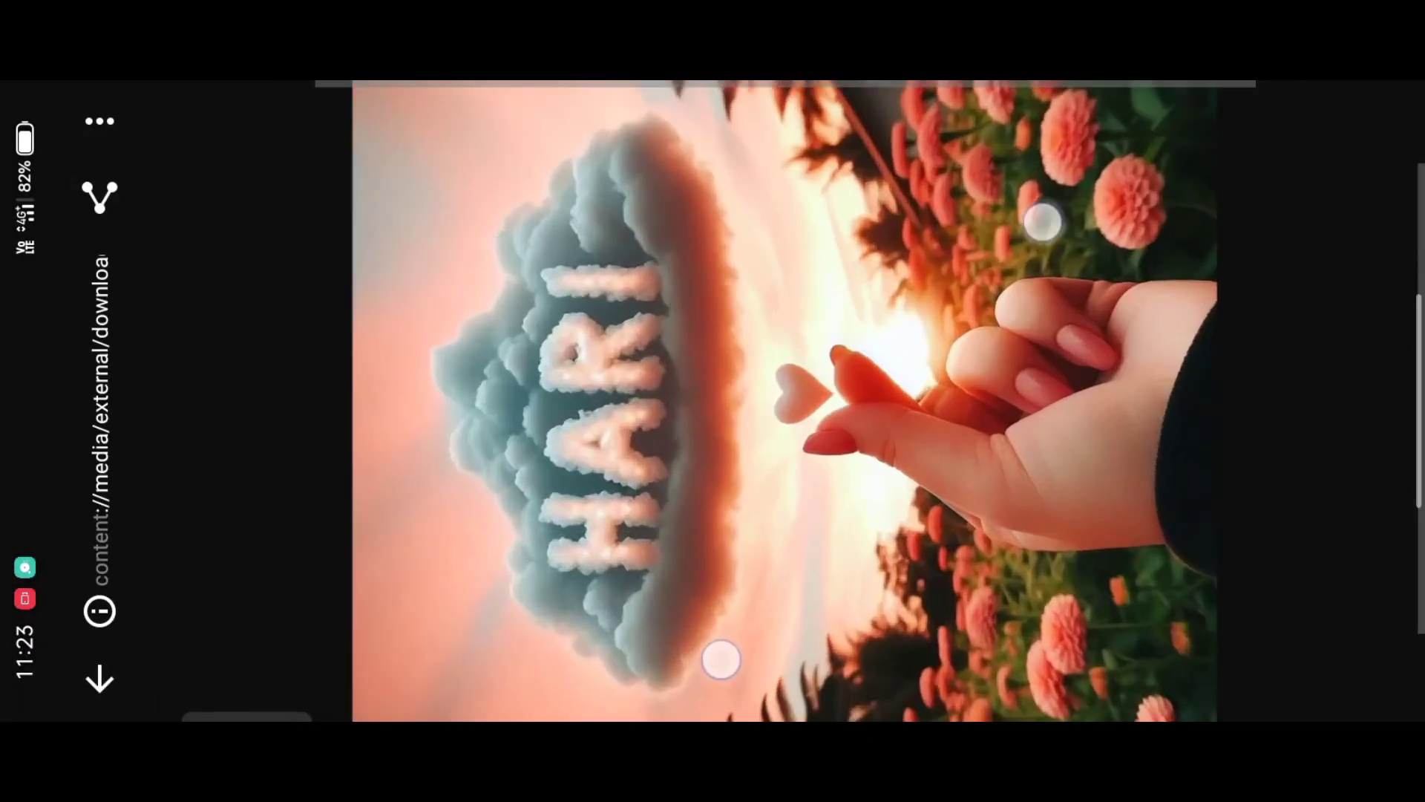
{"action": "scroll", "coordinate": [991, 445], "scroll_direction": "down", "scroll_amount": 3}
{"action": "left_click", "coordinate": [99, 678]}
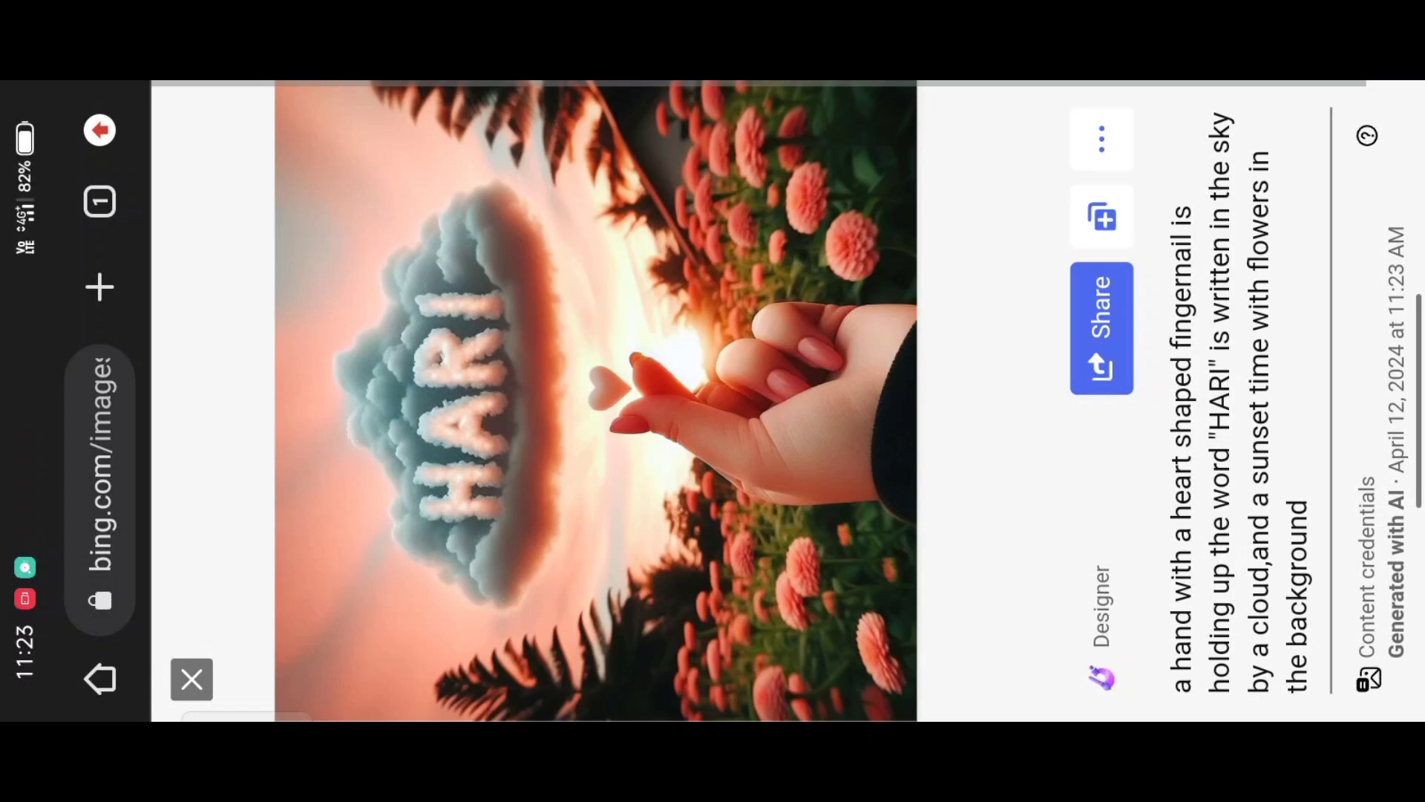
Replace HARI with SONA in the prompt
{"action": "left_click", "coordinate": [191, 679]}
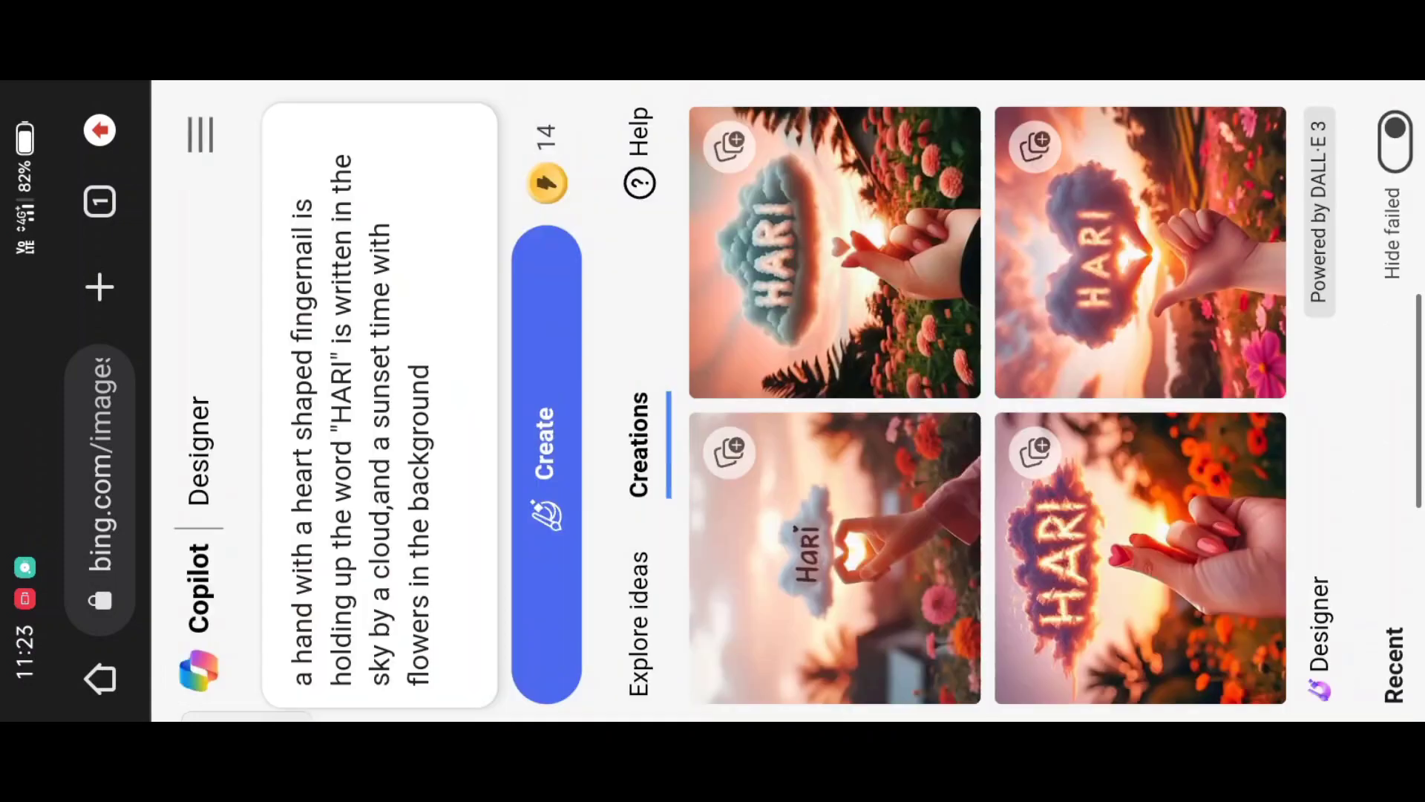
{"action": "key", "text": "BackSpace"}
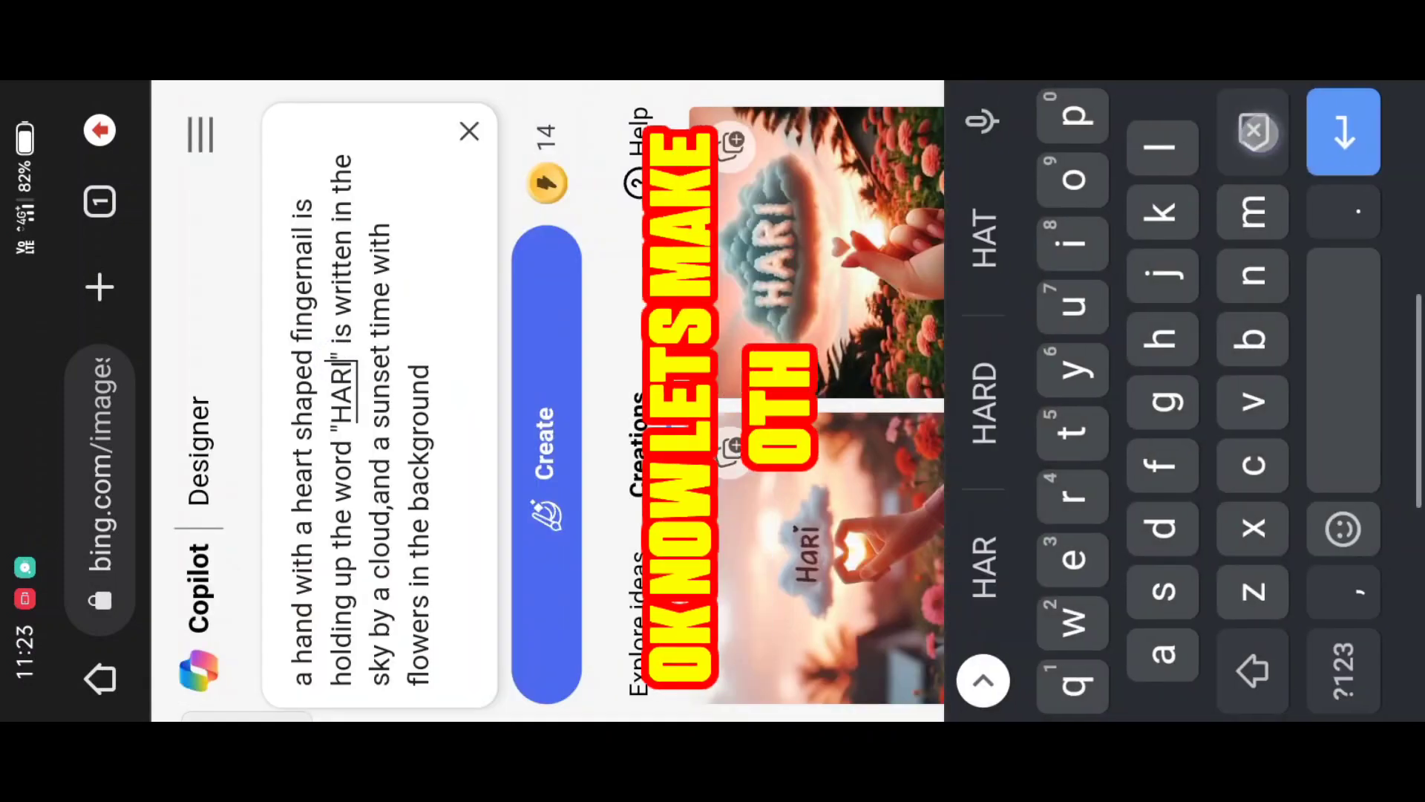
{"action": "key", "text": "BackSpace"}
{"action": "key", "text": "BackSpace"}
{"action": "key", "text": "BackSpace"}
{"action": "left_click", "coordinate": [1240, 676]}
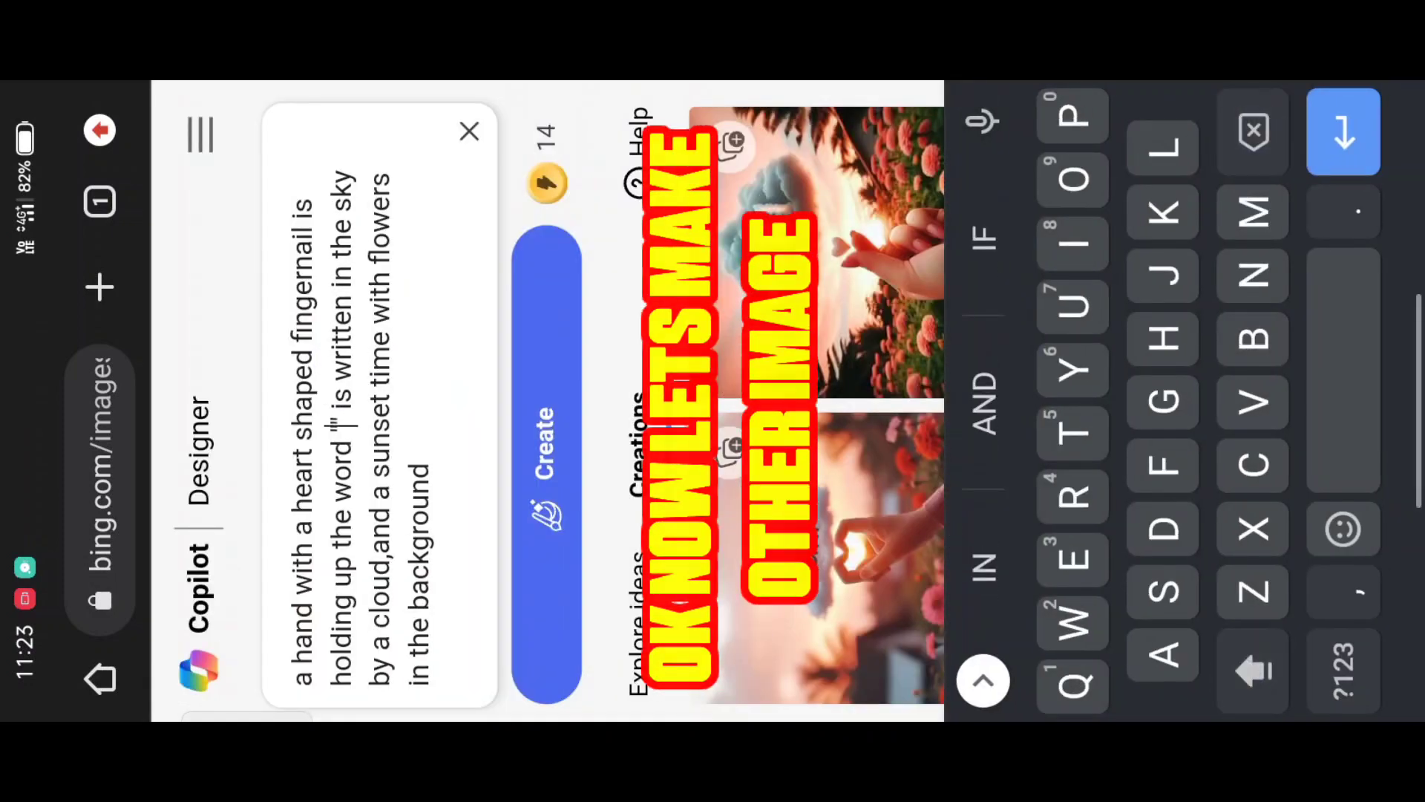
{"action": "type", "text": "SONA"}
Generate the SONA cloud images and download one of them
{"action": "left_click", "coordinate": [546, 463]}
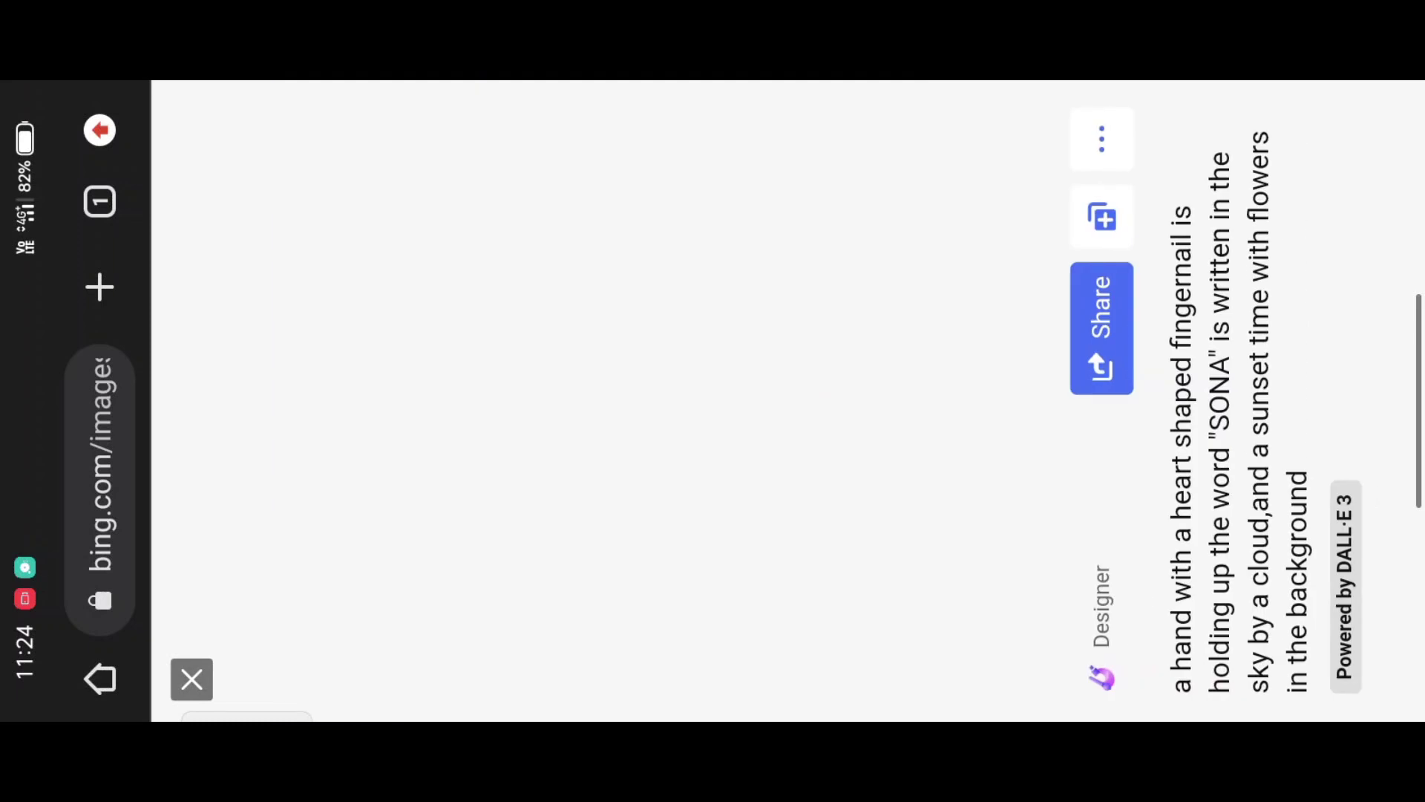
{"action": "left_click", "coordinate": [1100, 134]}
{"action": "left_click", "coordinate": [899, 157]}
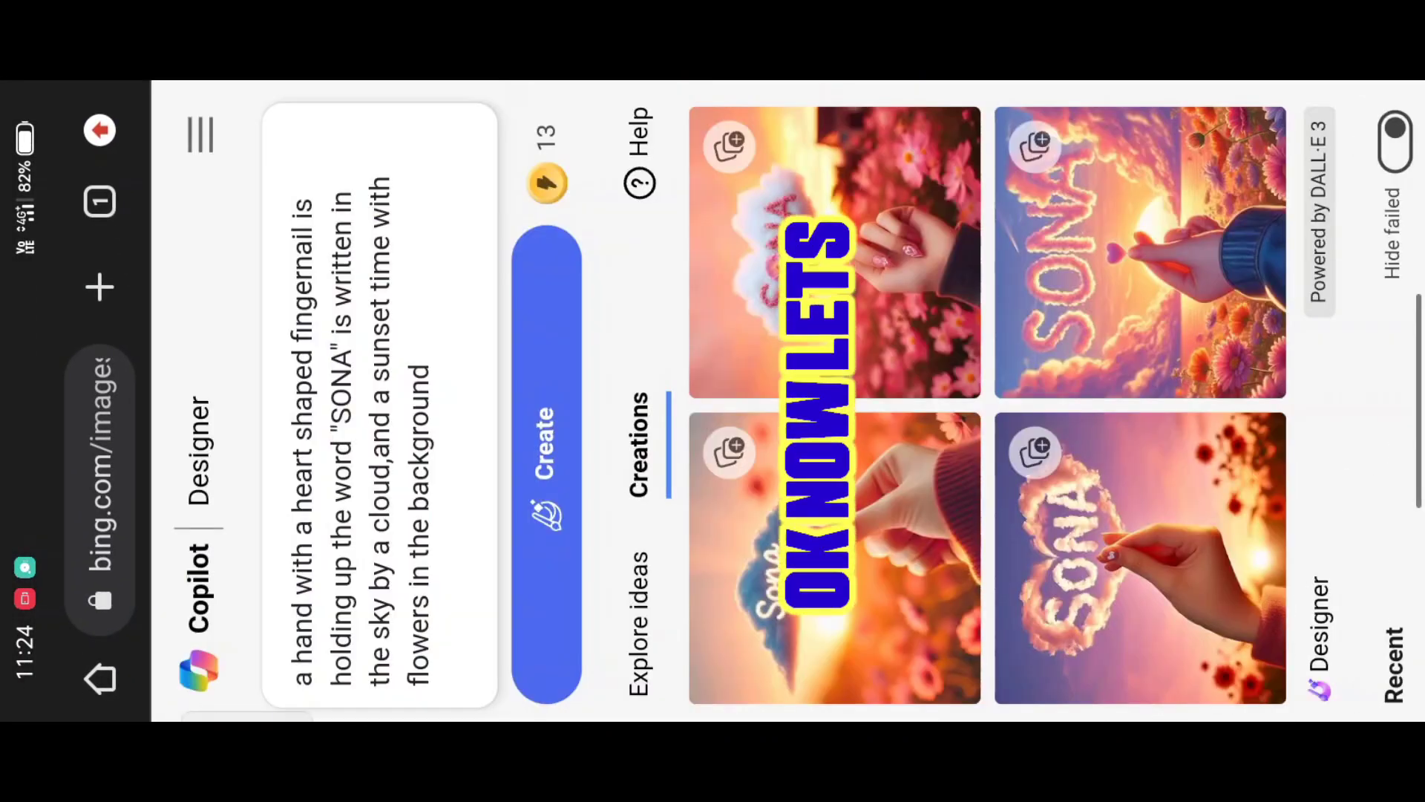
Swap SONA for SHREERAM, generate the images, and open the pink flower-in-palm result
{"action": "left_click", "coordinate": [378, 368]}
{"action": "left_click", "coordinate": [338, 348]}
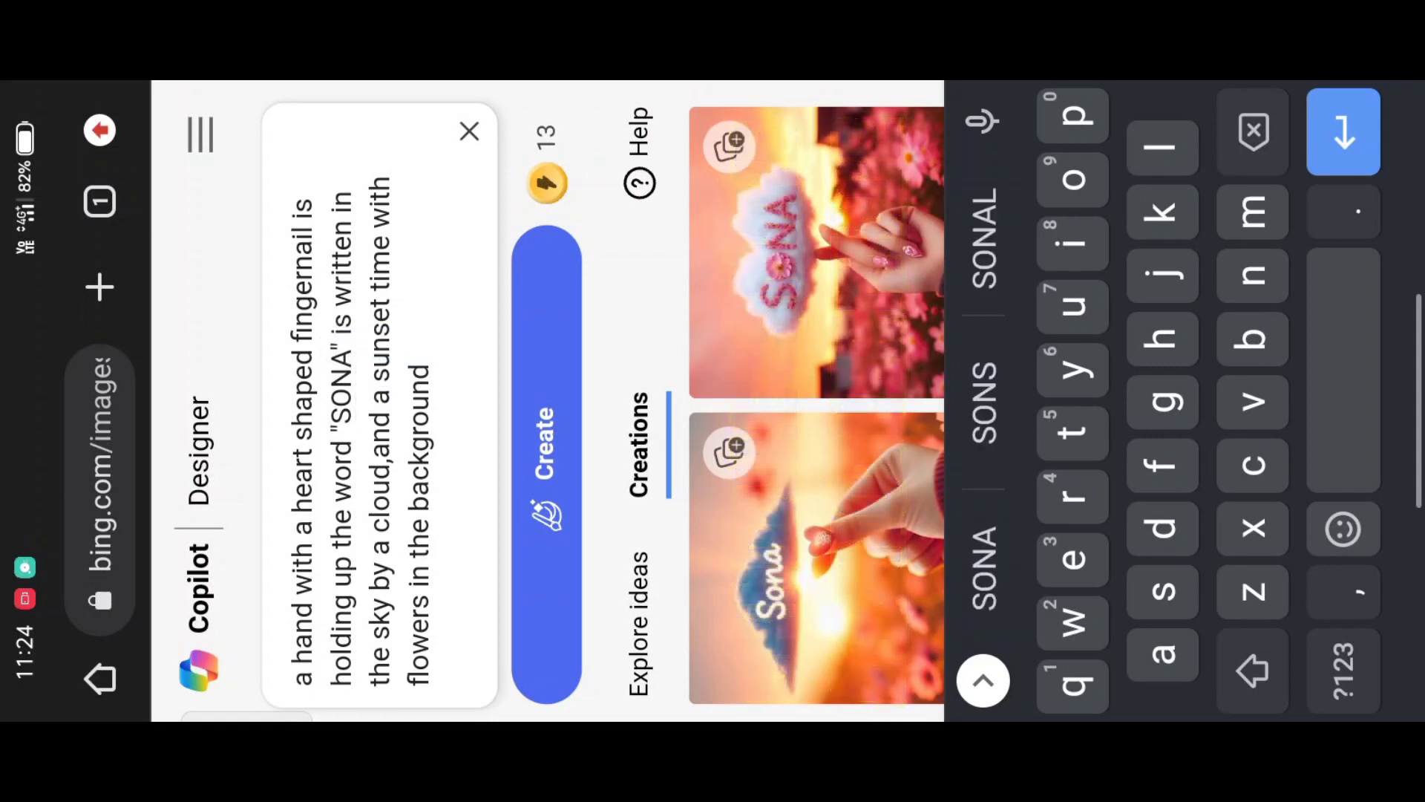
{"action": "key", "text": "BackSpace"}
{"action": "key", "text": "BackSpace"}
{"action": "key", "text": "BackSpace"}
{"action": "left_click", "coordinate": [1240, 666]}
{"action": "type", "text": "HREERA"}
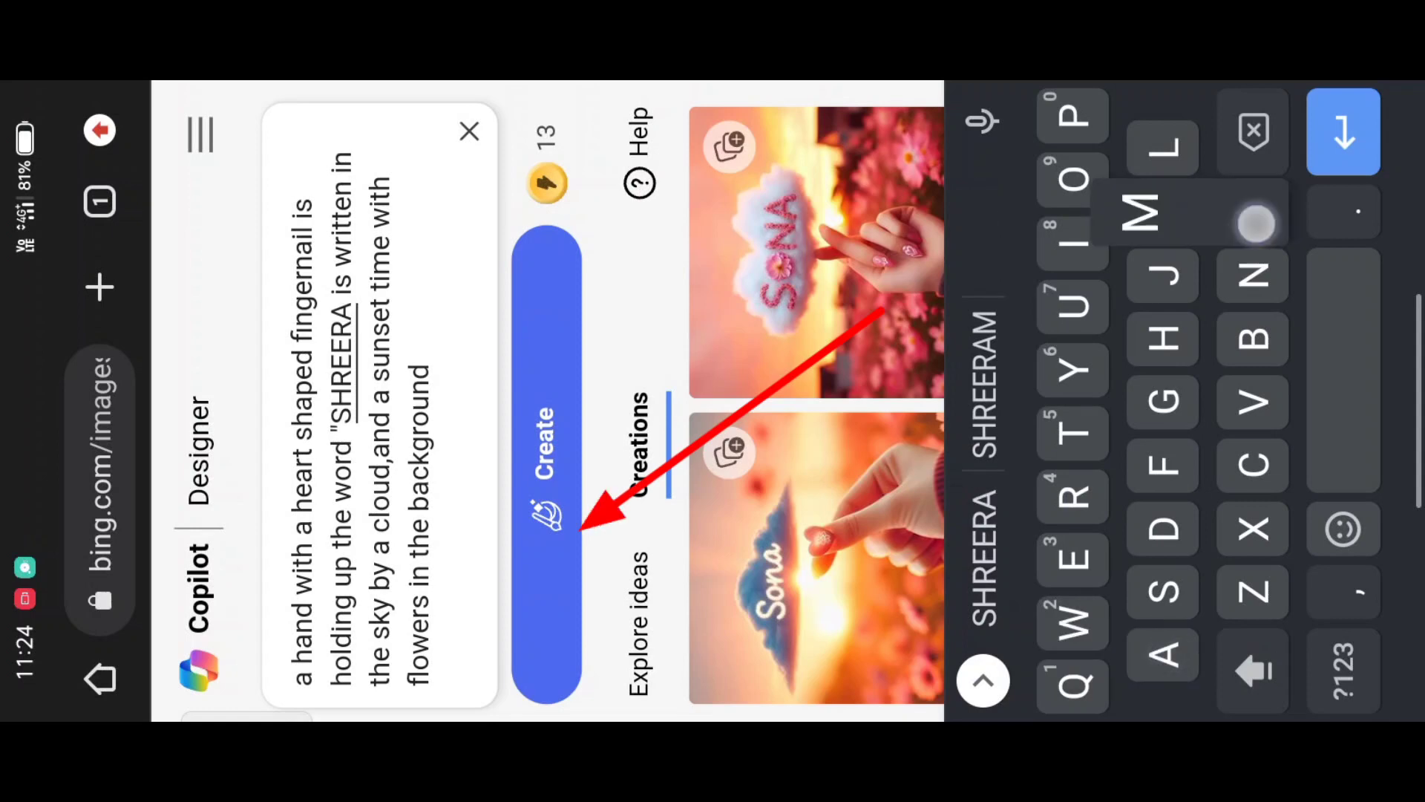
{"action": "type", "text": "M"}
{"action": "left_click", "coordinate": [546, 289]}
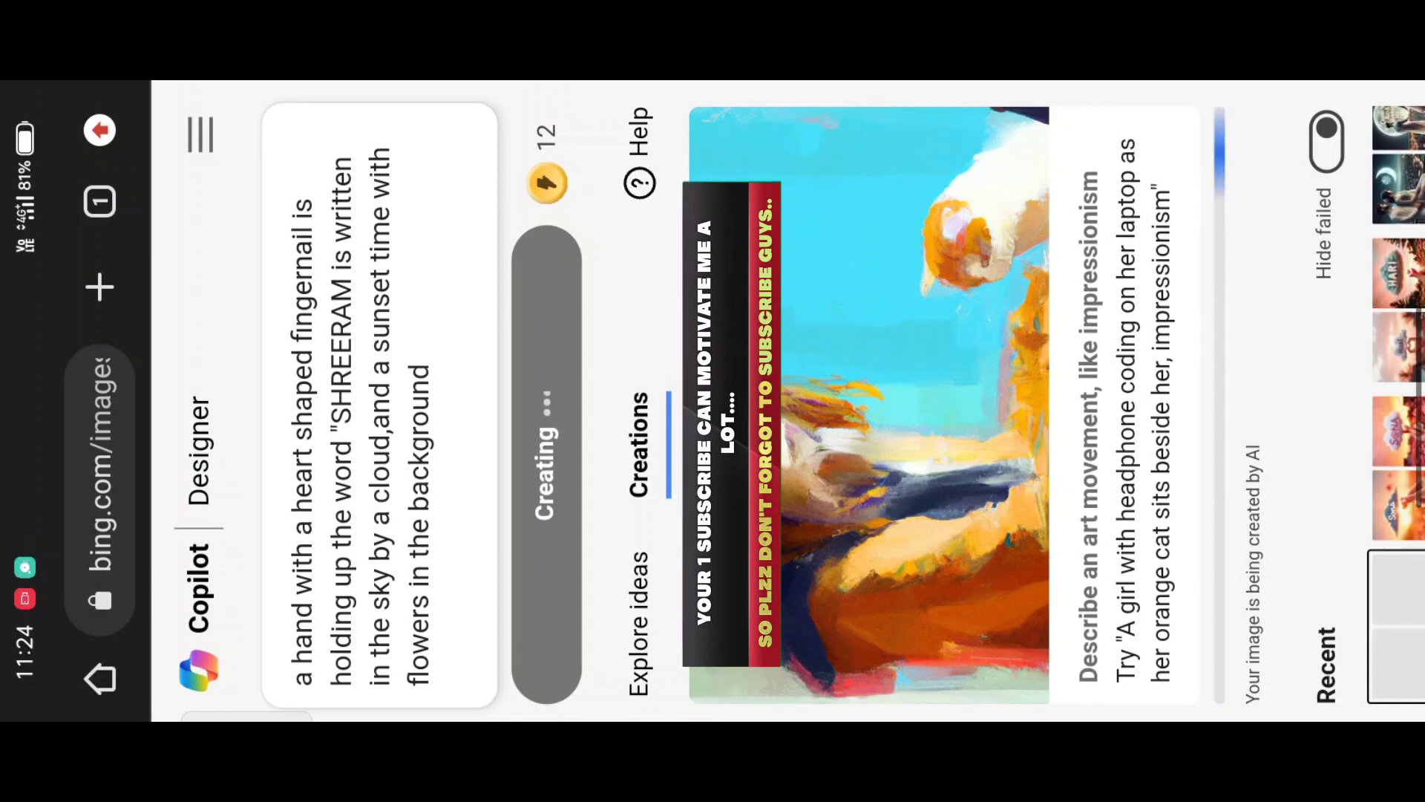
{"action": "left_click", "coordinate": [1140, 556]}
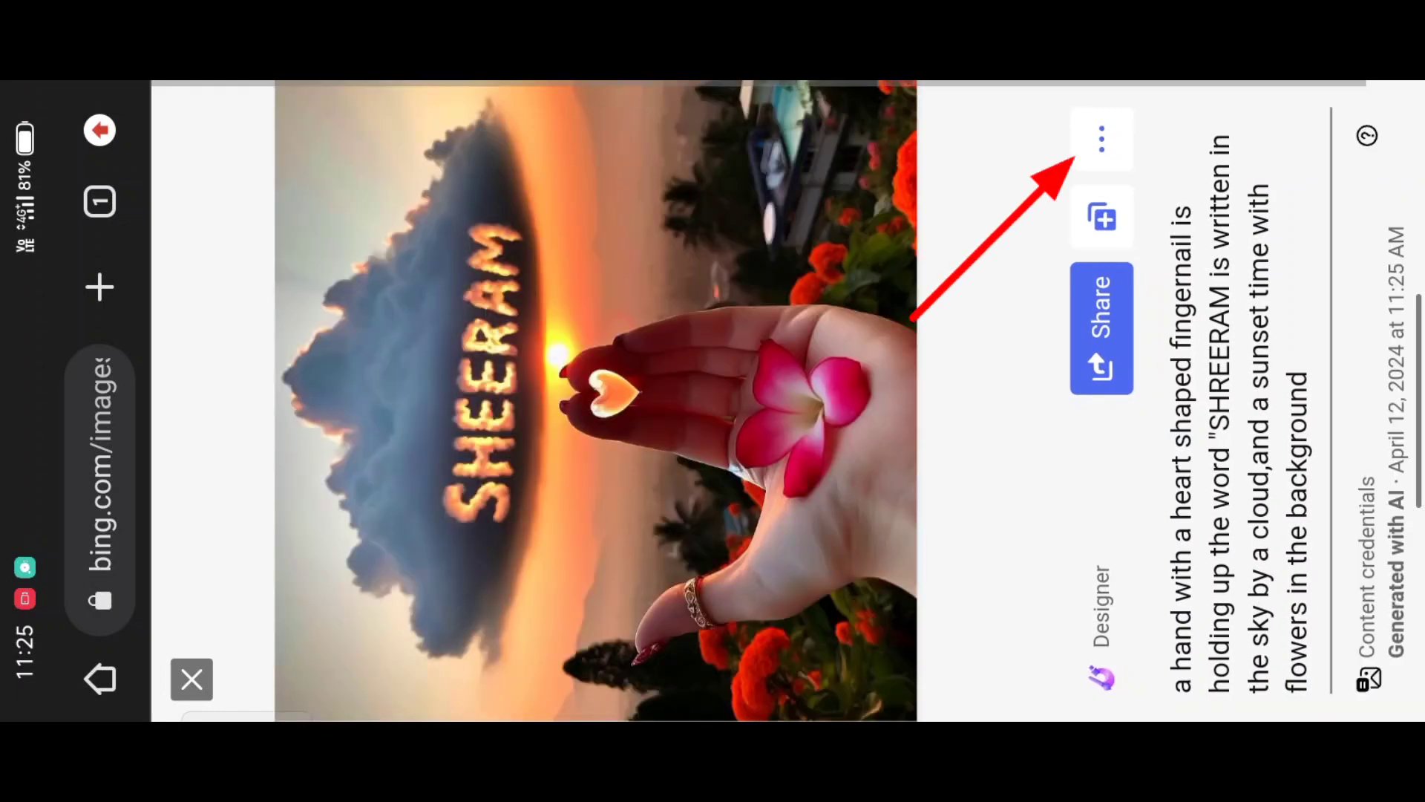
Download the SHREERAM flower-in-palm image (105 KB)
{"action": "left_click", "coordinate": [924, 222]}
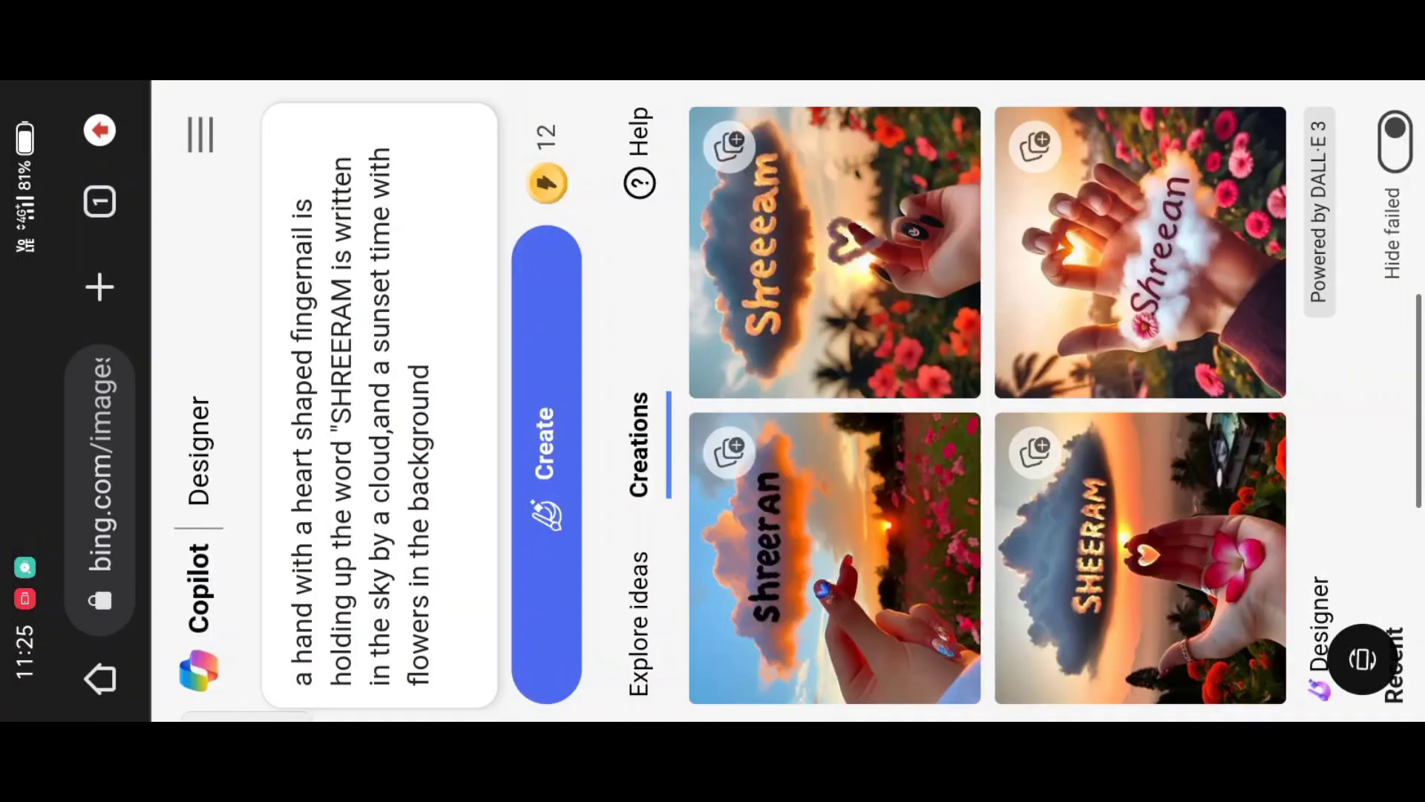
Change SHREERAM to KRISHNA in the prompt and generate the four KRISHNA images
{"action": "left_click", "coordinate": [352, 284]}
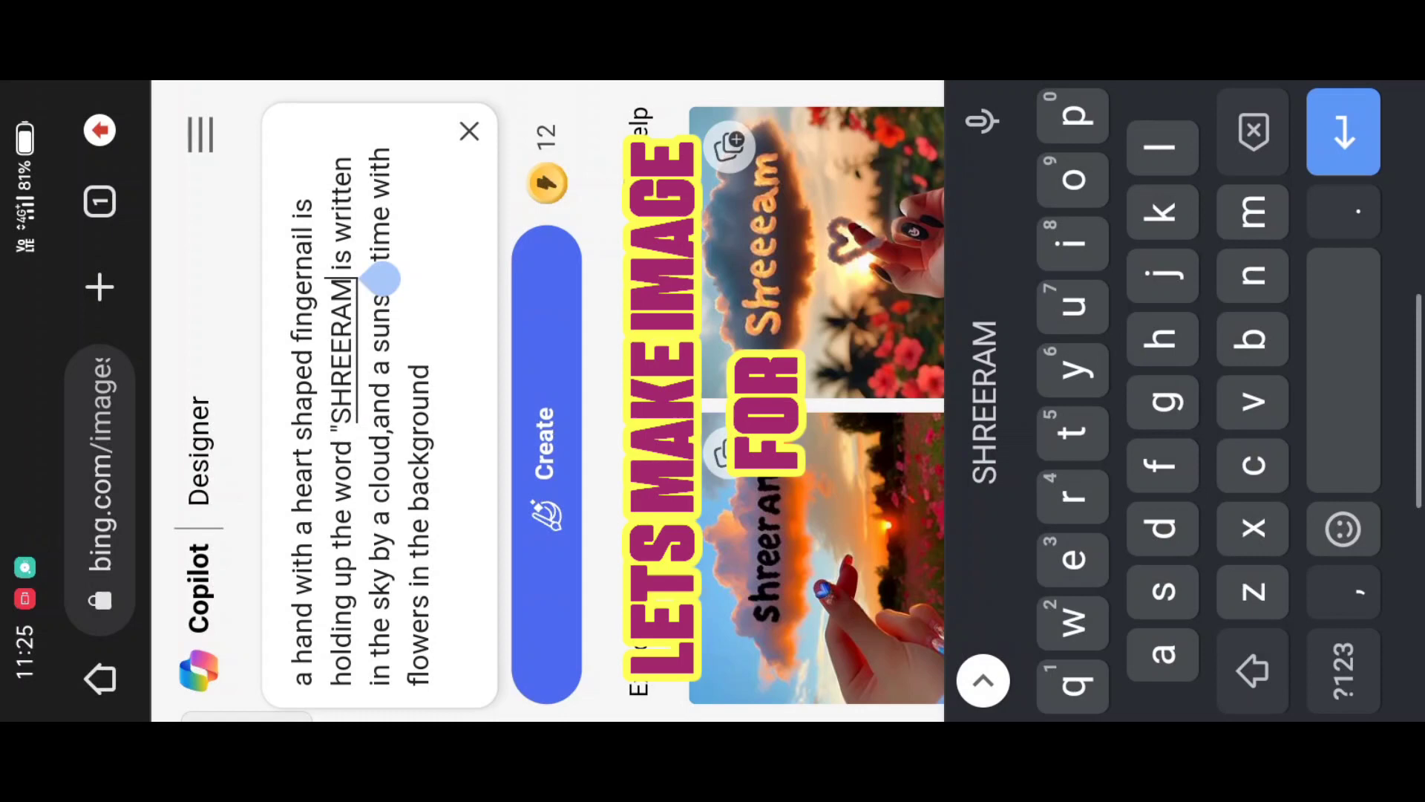
{"action": "key", "text": "BackSpace"}
{"action": "key", "text": "BackSpace"}
{"action": "key", "text": "BackSpace"}
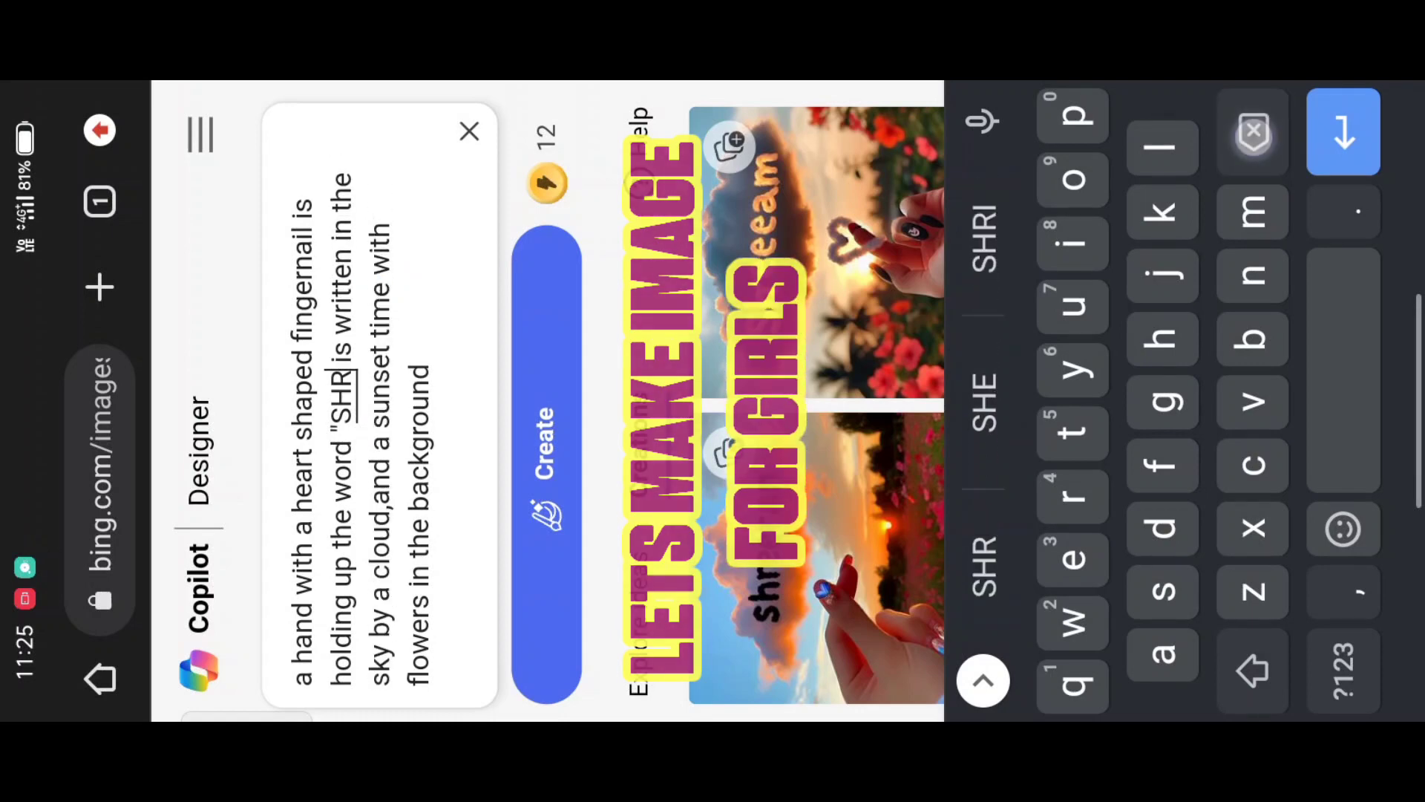
{"action": "key", "text": "BackSpace"}
{"action": "key", "text": "BackSpace"}
{"action": "key", "text": "BackSpace"}
{"action": "type", "text": "KRI"}
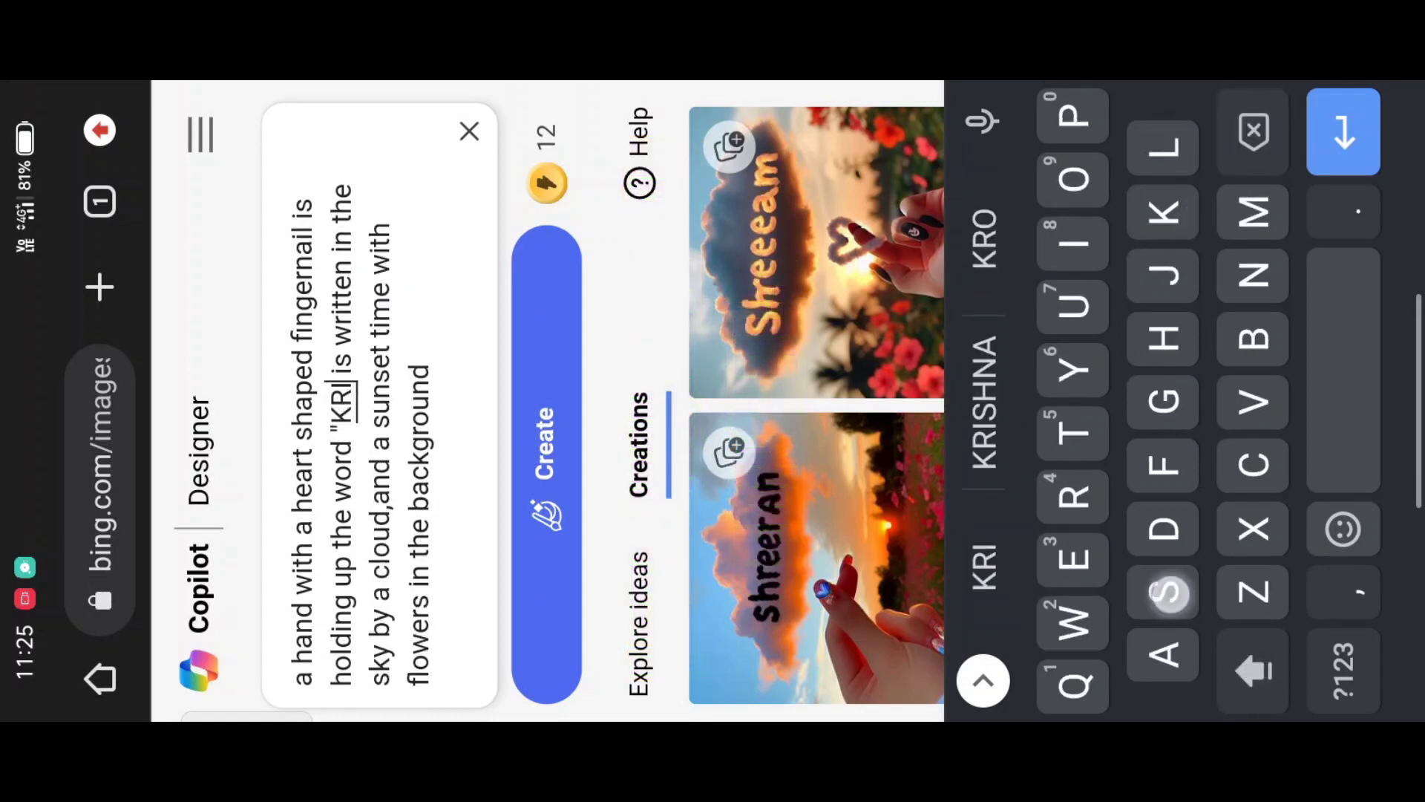
{"action": "type", "text": "SHNA"}
{"action": "left_click", "coordinate": [1343, 665]}
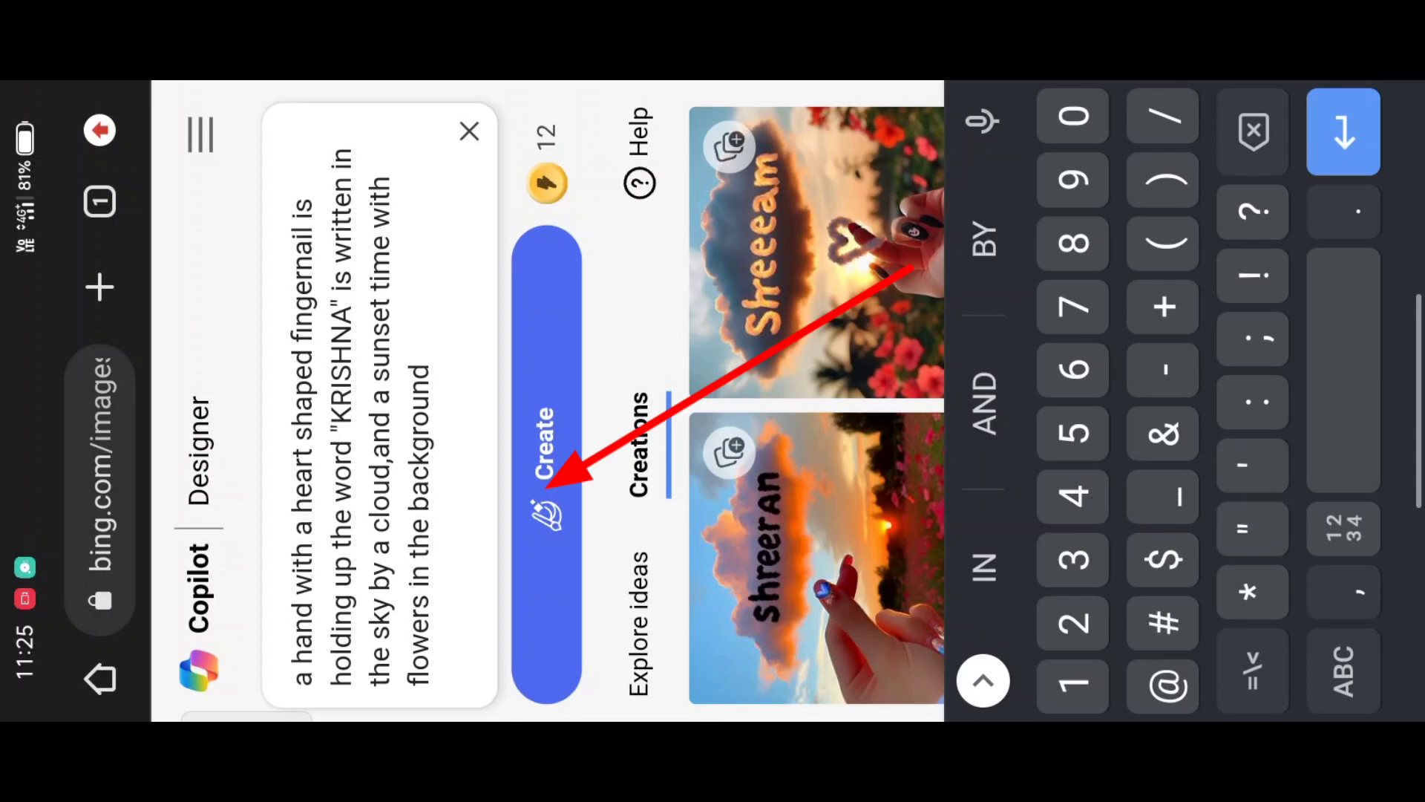
{"action": "left_click", "coordinate": [546, 462]}
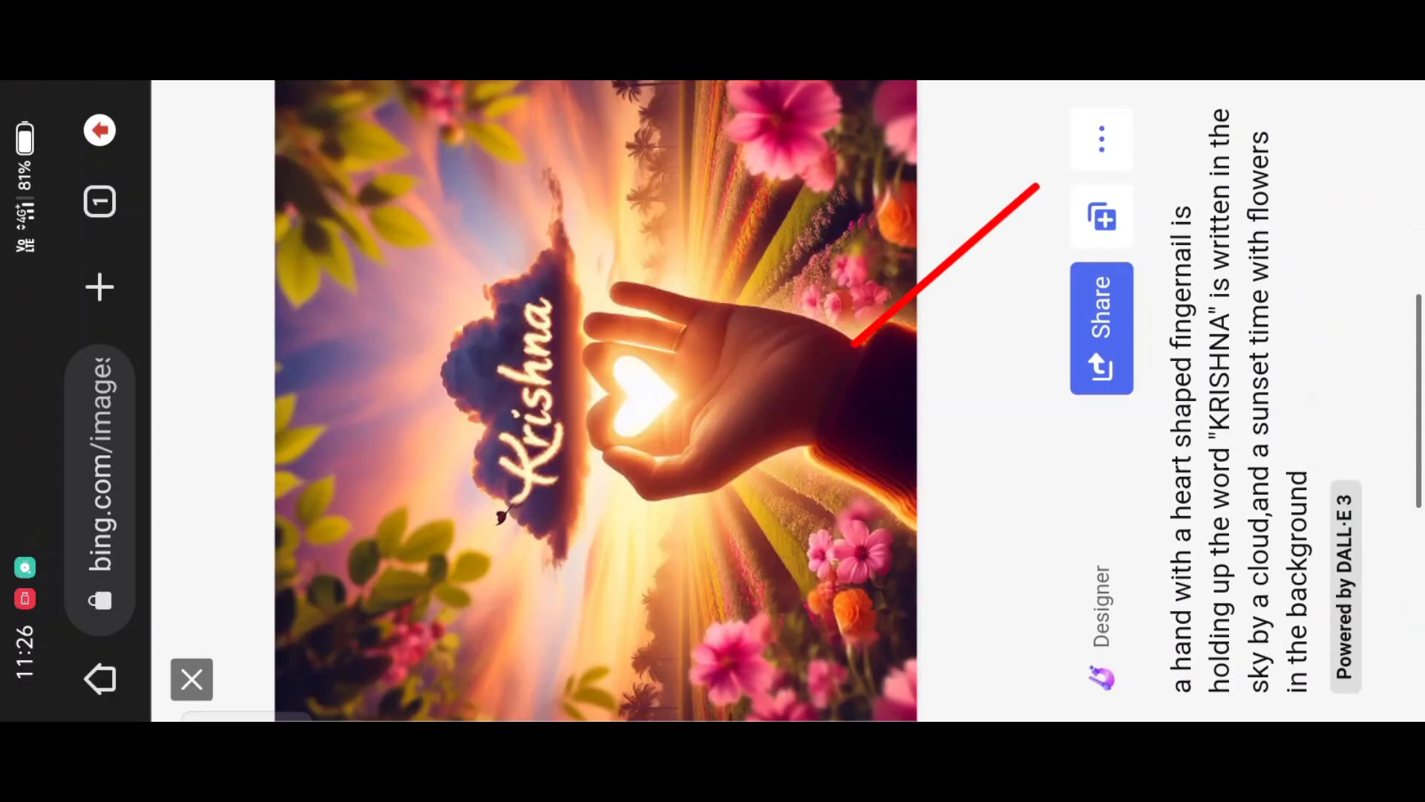
Download the glowing-heart Krishna image
{"action": "left_click", "coordinate": [1101, 138]}
{"action": "left_click", "coordinate": [927, 222]}
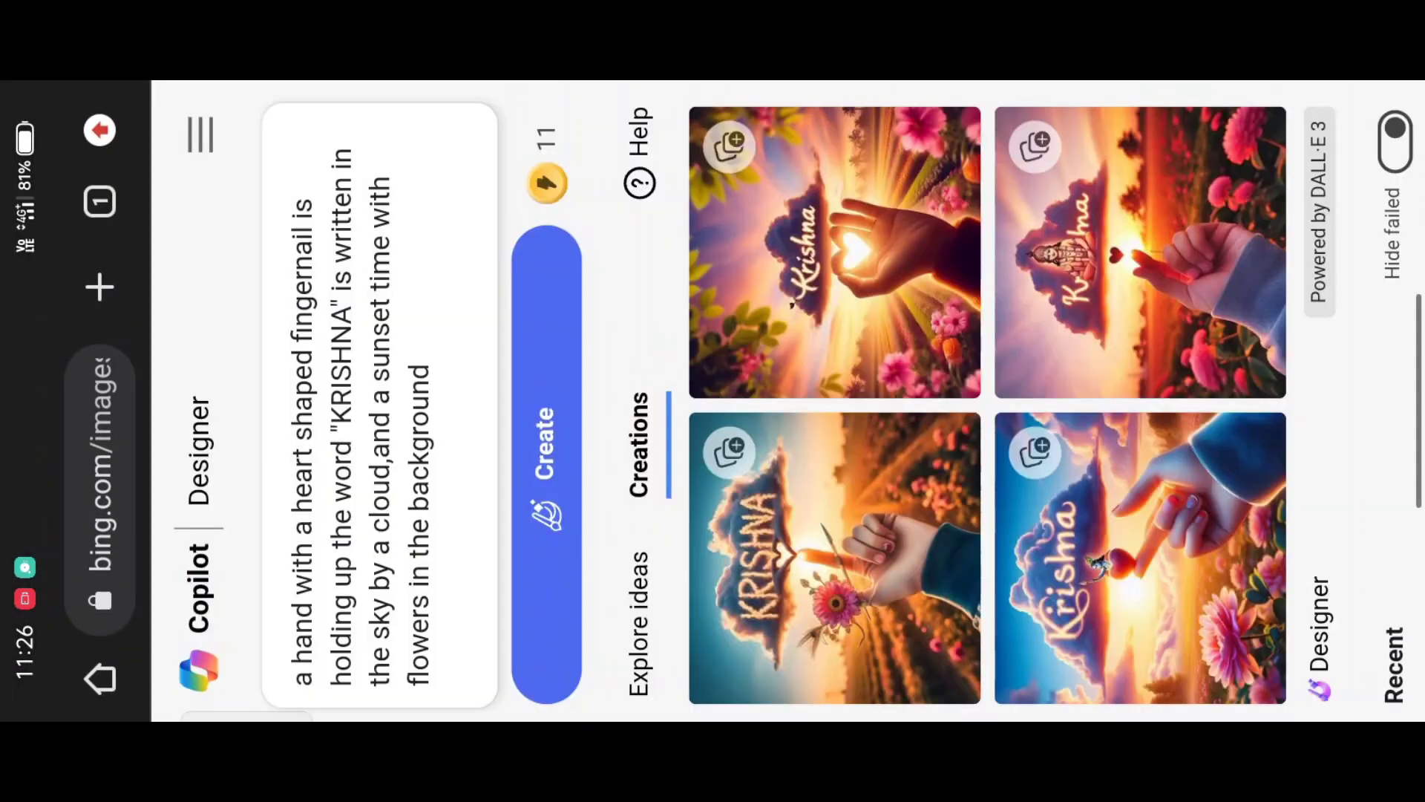
Place the cursor after KRISHNA in the prompt to start editing the name
{"action": "left_click", "coordinate": [339, 220]}
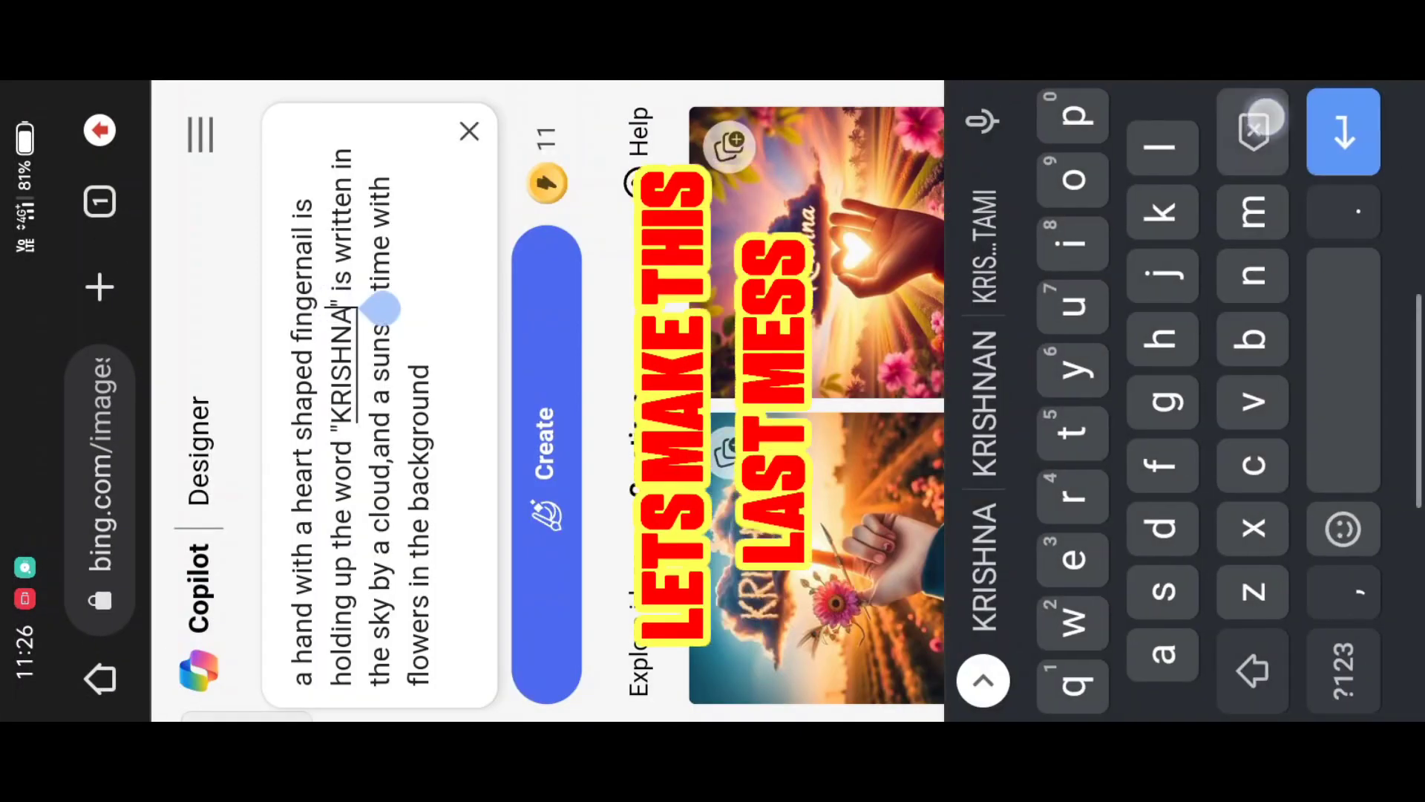